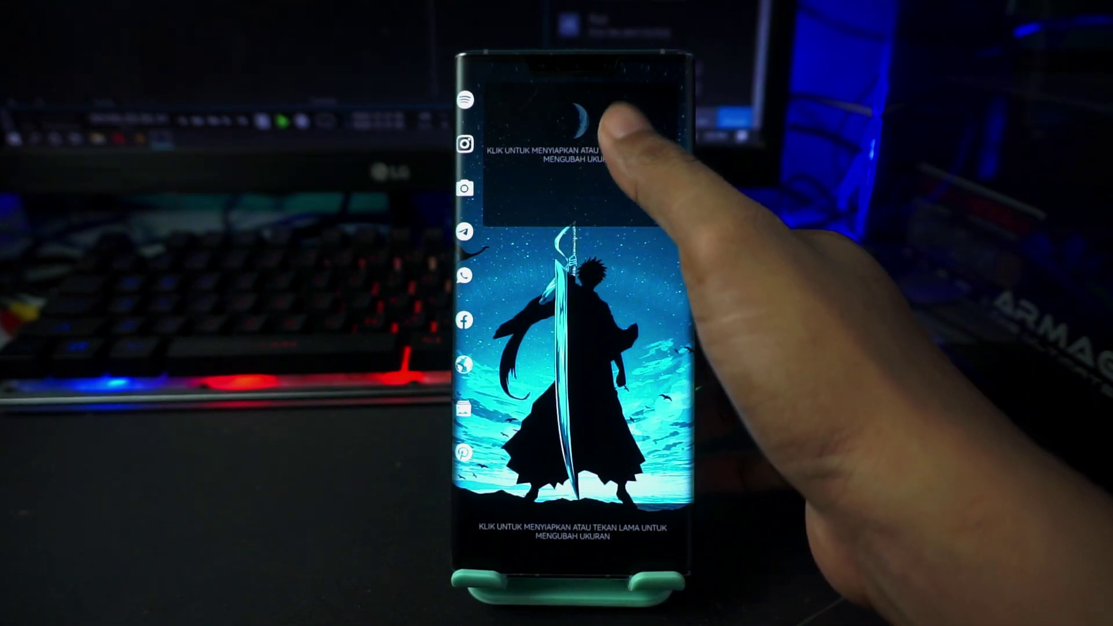
Search the presets for '192' and load FREE 192 into the empty top widget
left_click(614, 126)
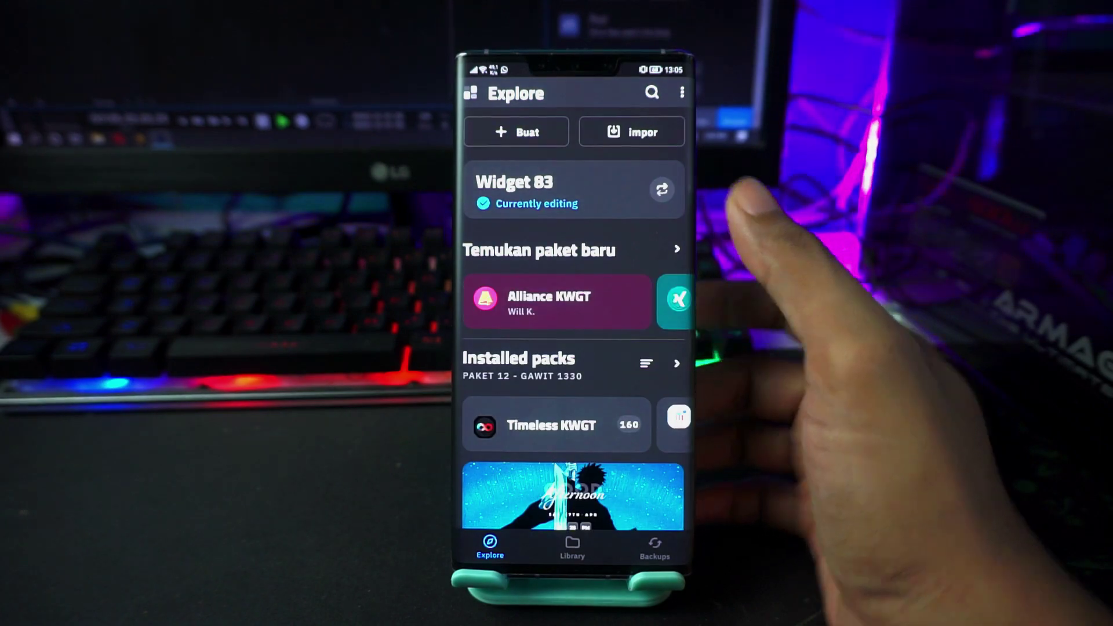
left_click(652, 92)
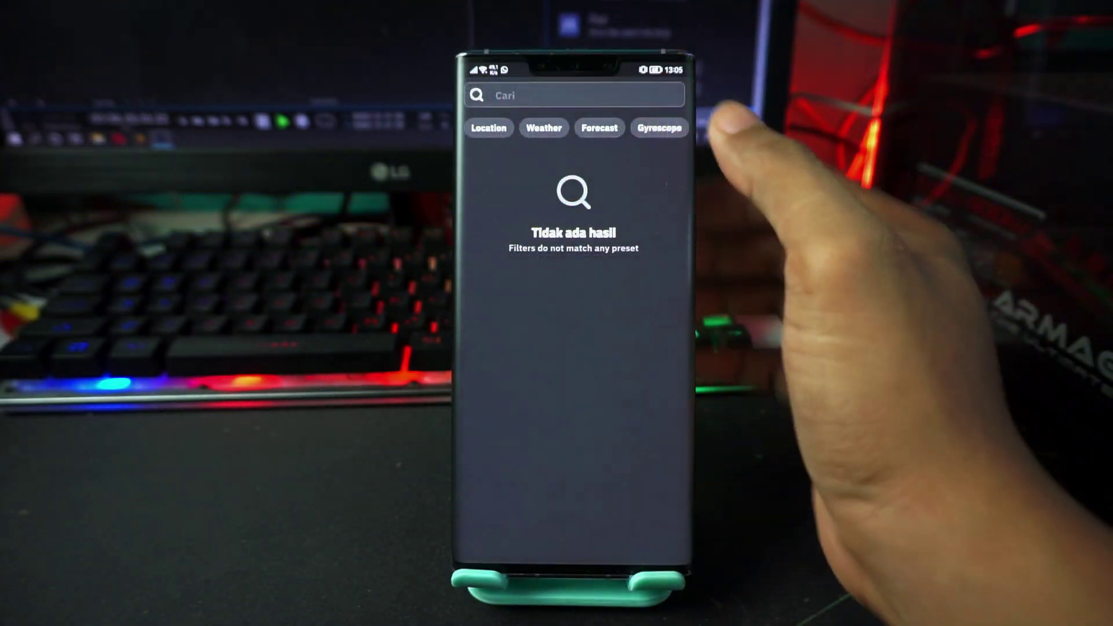
left_click(665, 95)
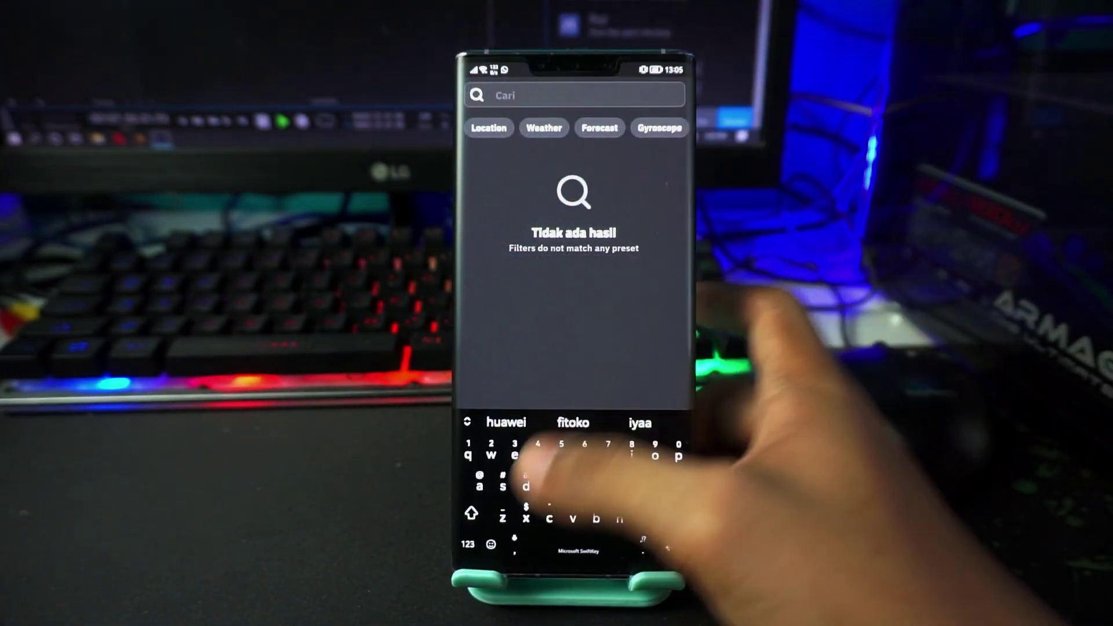
left_click(468, 543)
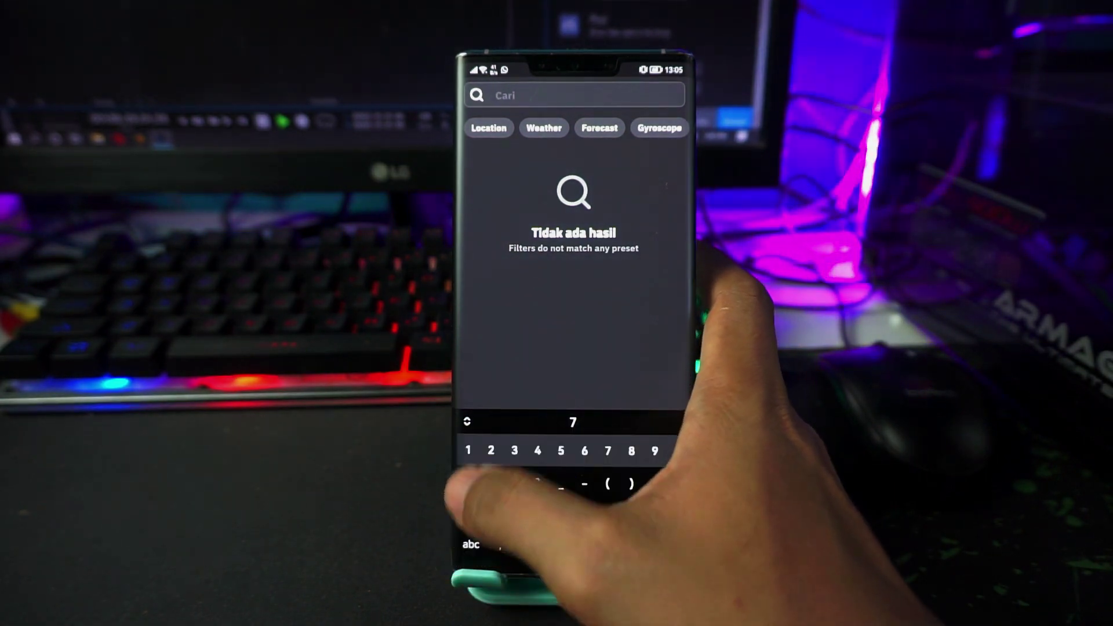
type("19")
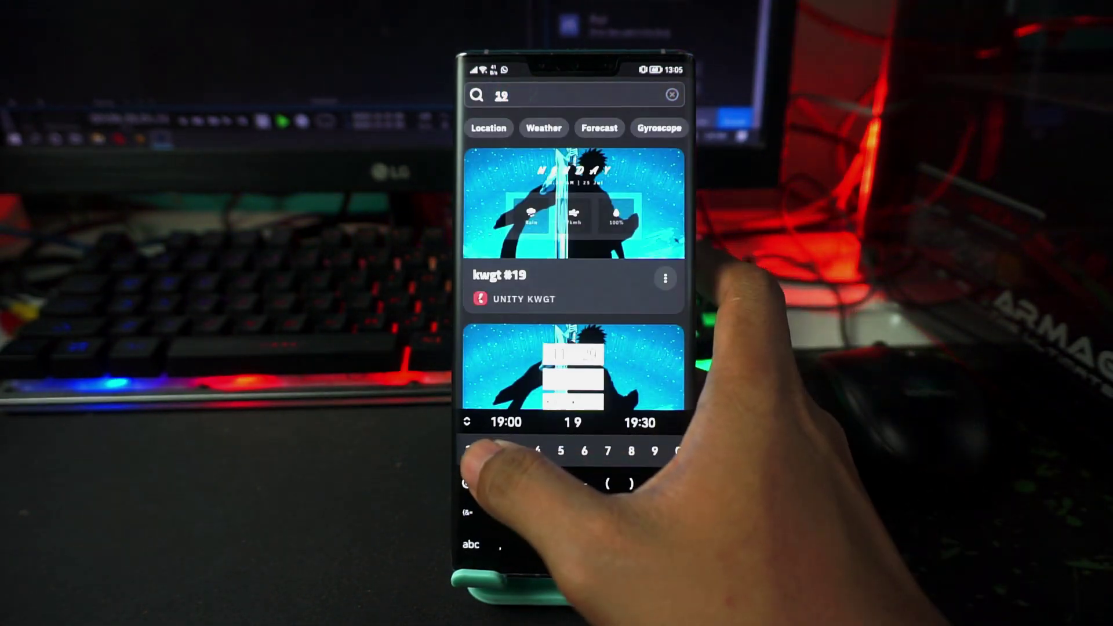
type("2")
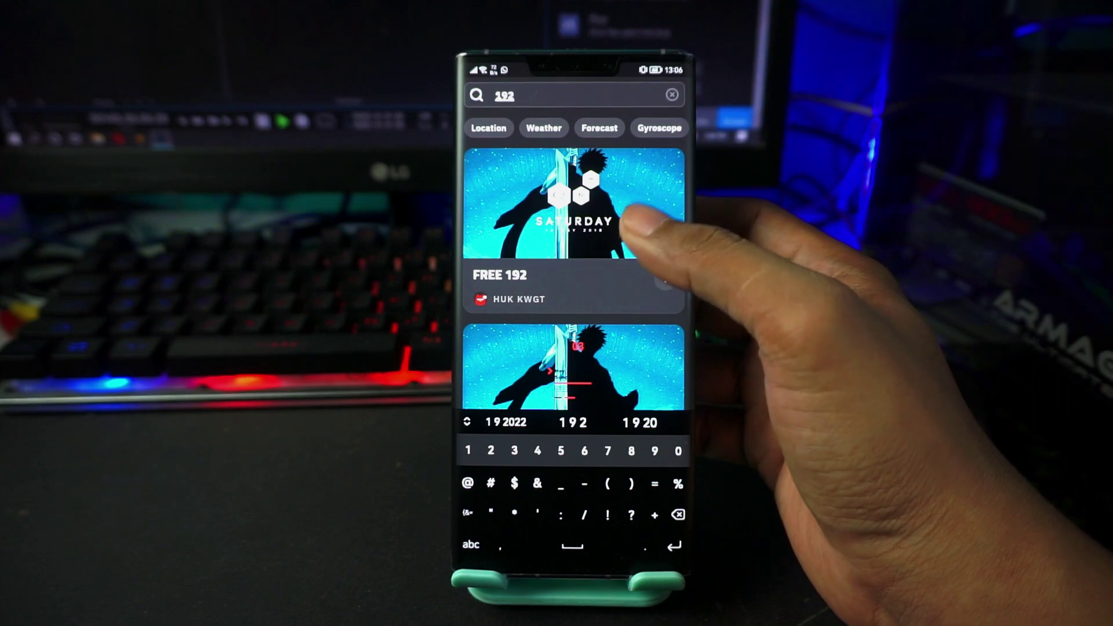
left_click(639, 231)
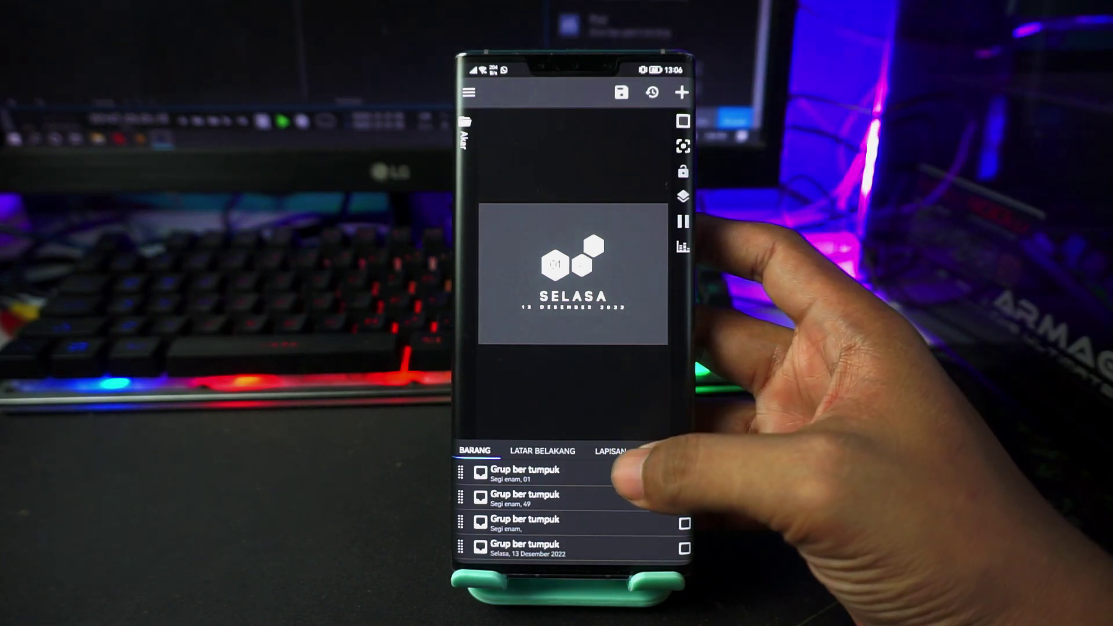
Shrink the date widget's LAPISAN scale to 90,7, save it, and return home
left_click(608, 450)
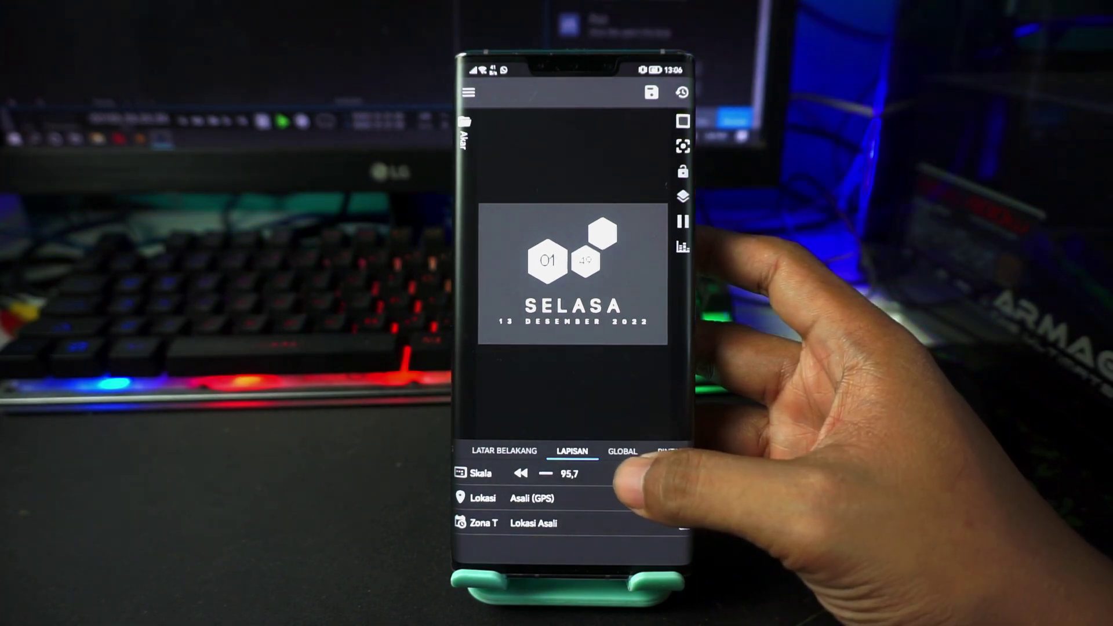
left_click(546, 473)
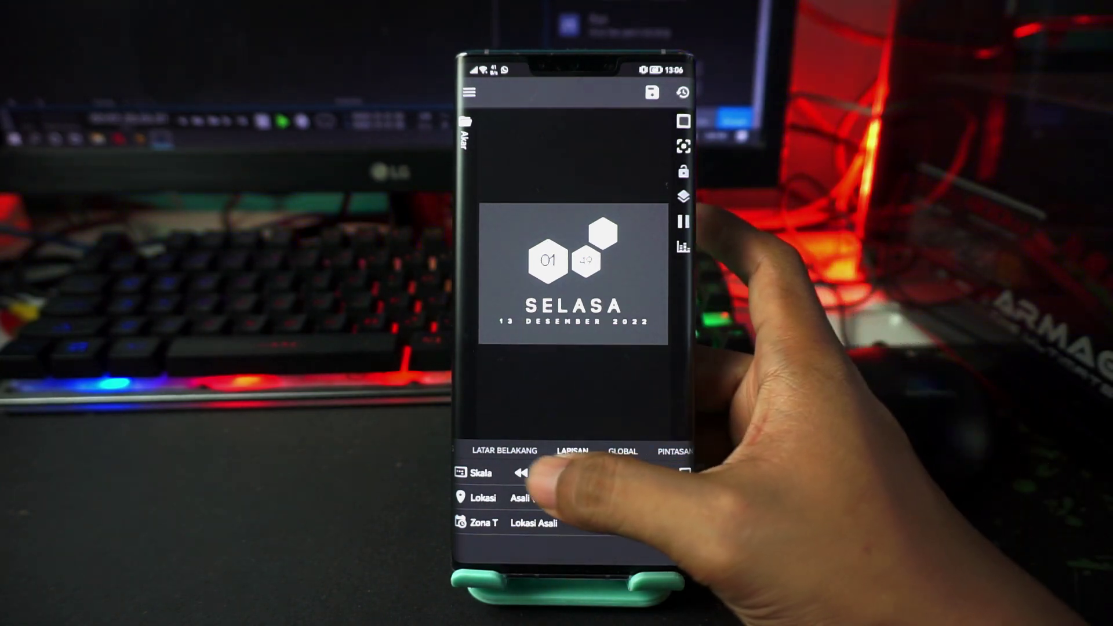
left_click(546, 474)
left_click(546, 473)
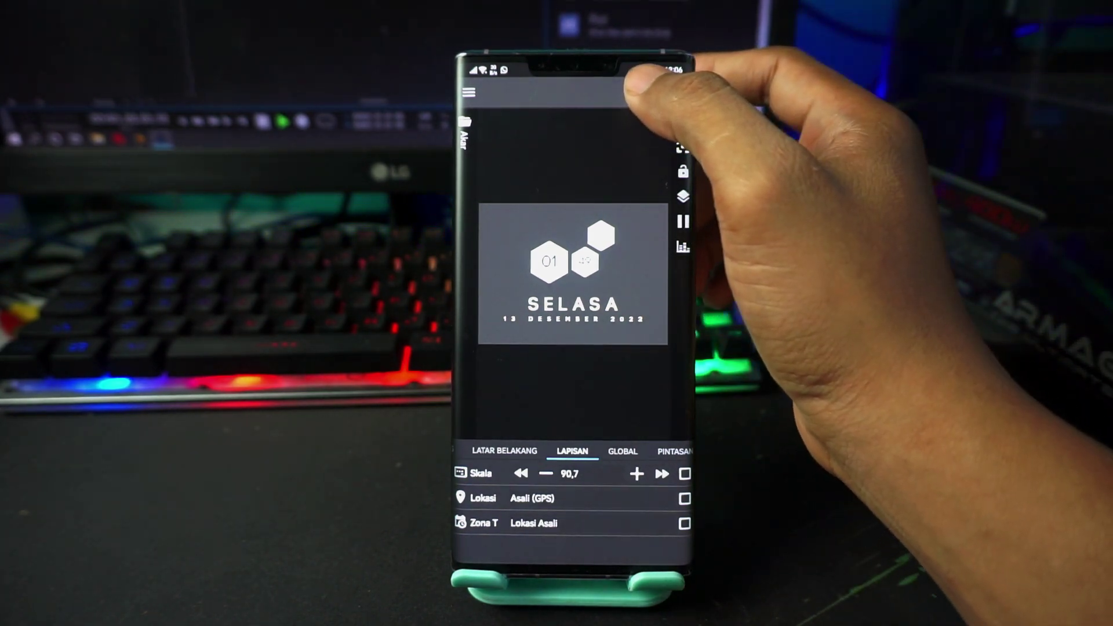
left_click(653, 92)
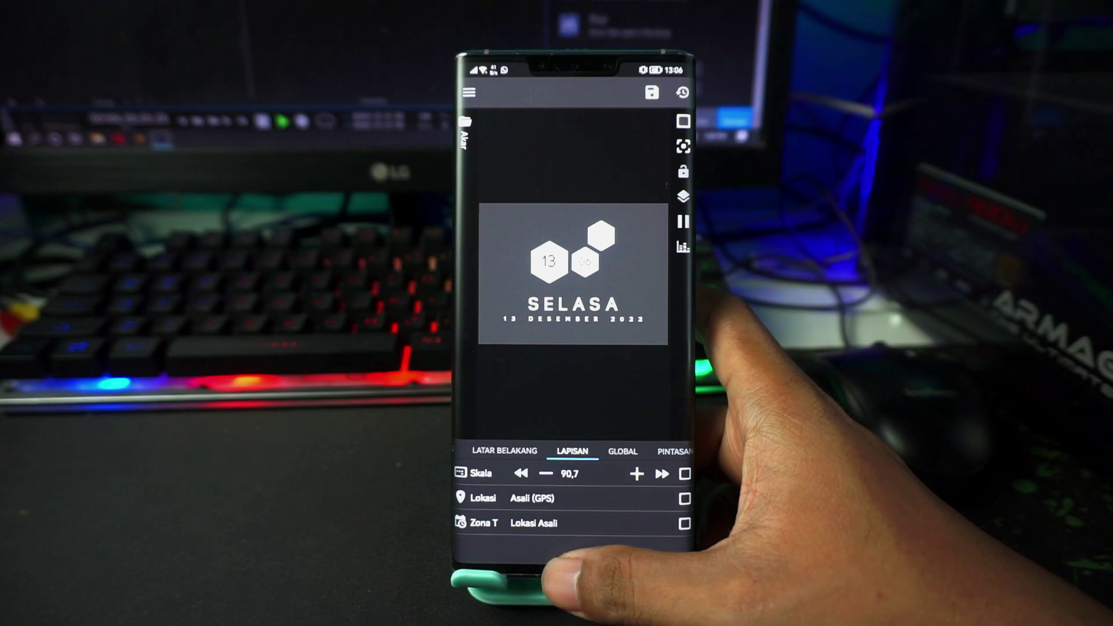
left_click_drag(565, 561, 548, 470)
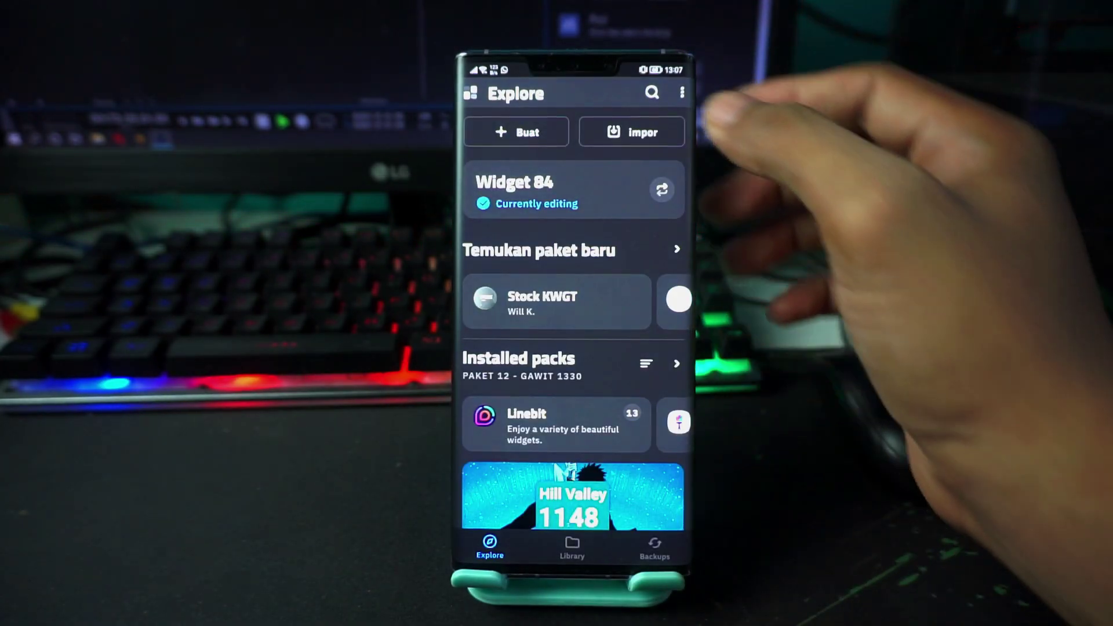
Search the presets for '003' and load Cream Kwgt 003 into the bottom widget
left_click(651, 91)
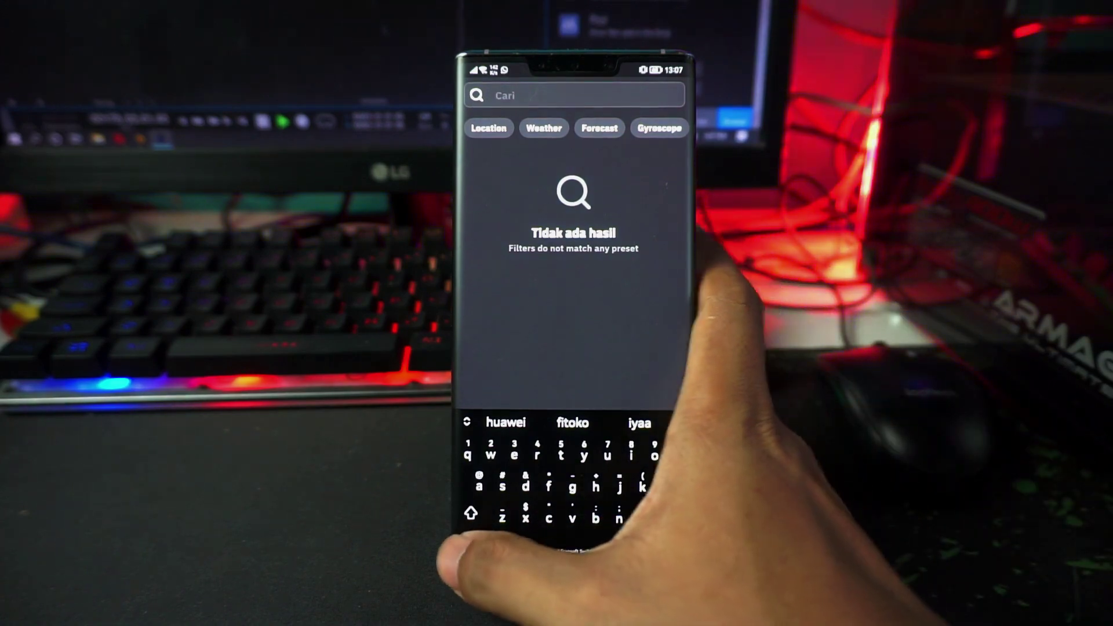
left_click(467, 543)
type("00")
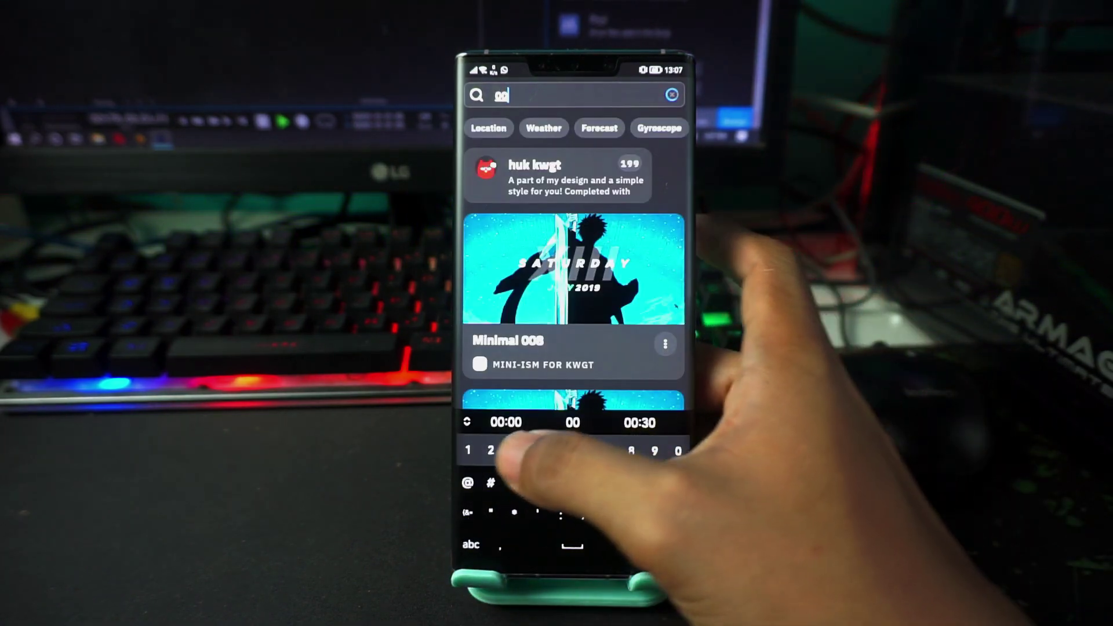
type("3")
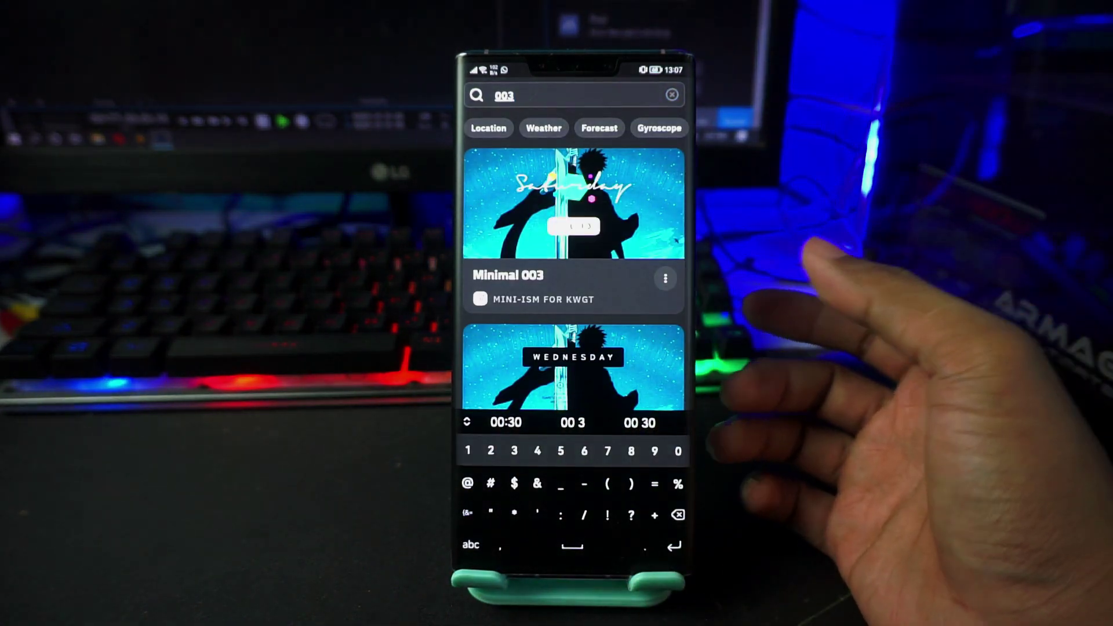
scroll(574, 261, "down", 5)
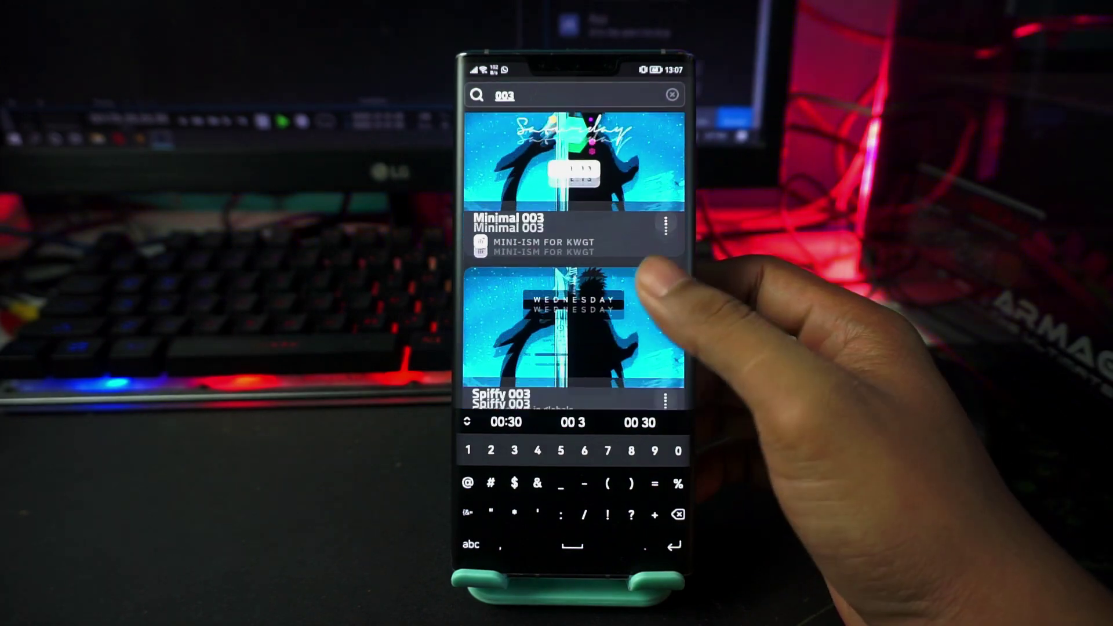
scroll(610, 356, "down", 5)
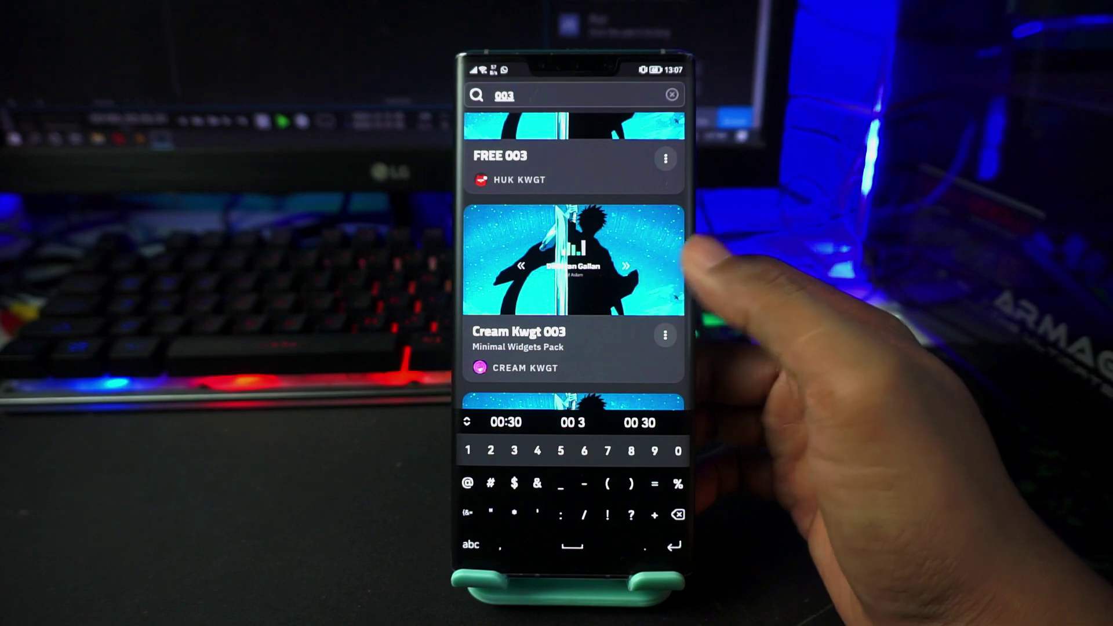
scroll(644, 313, "down", 1)
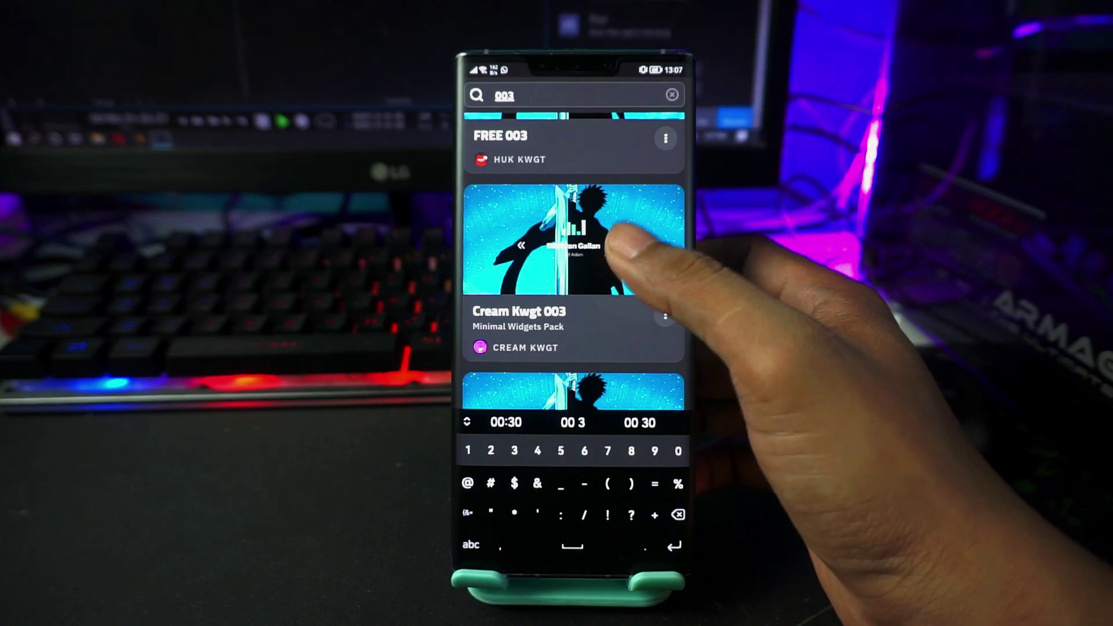
left_click(622, 246)
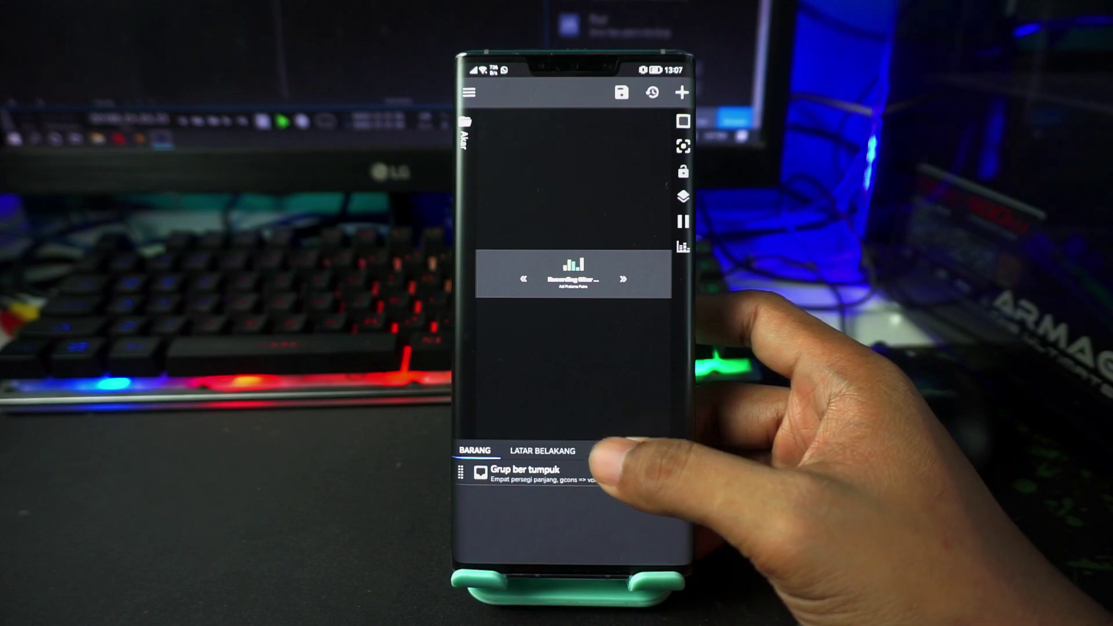
Enlarge the music widget's LAPISAN scale to 85,8, save it, and return home
left_click(609, 450)
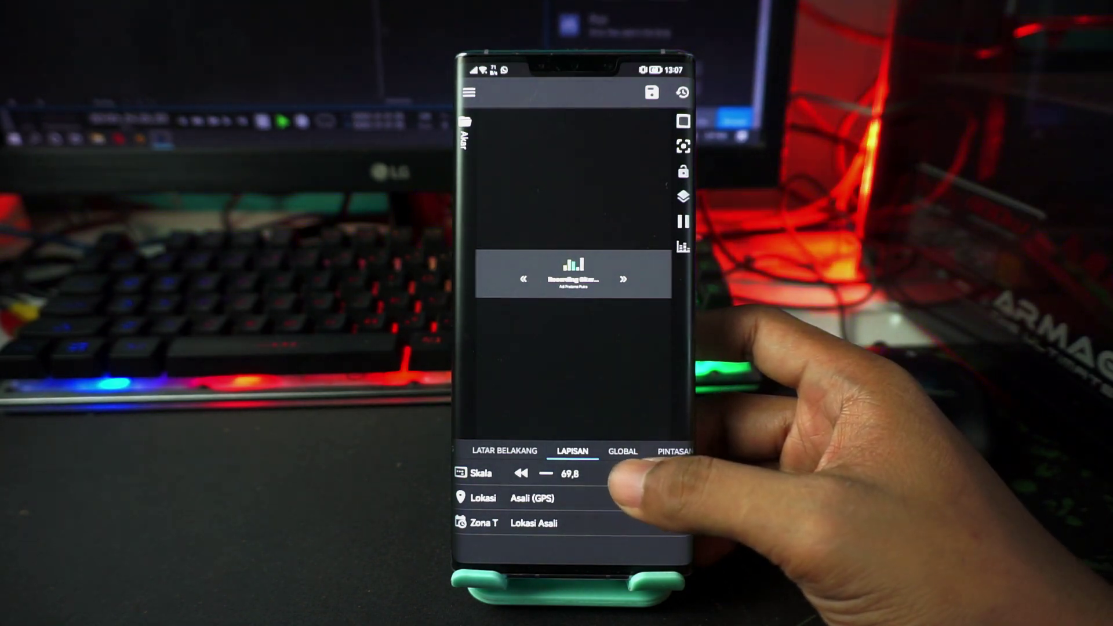
left_click(636, 473)
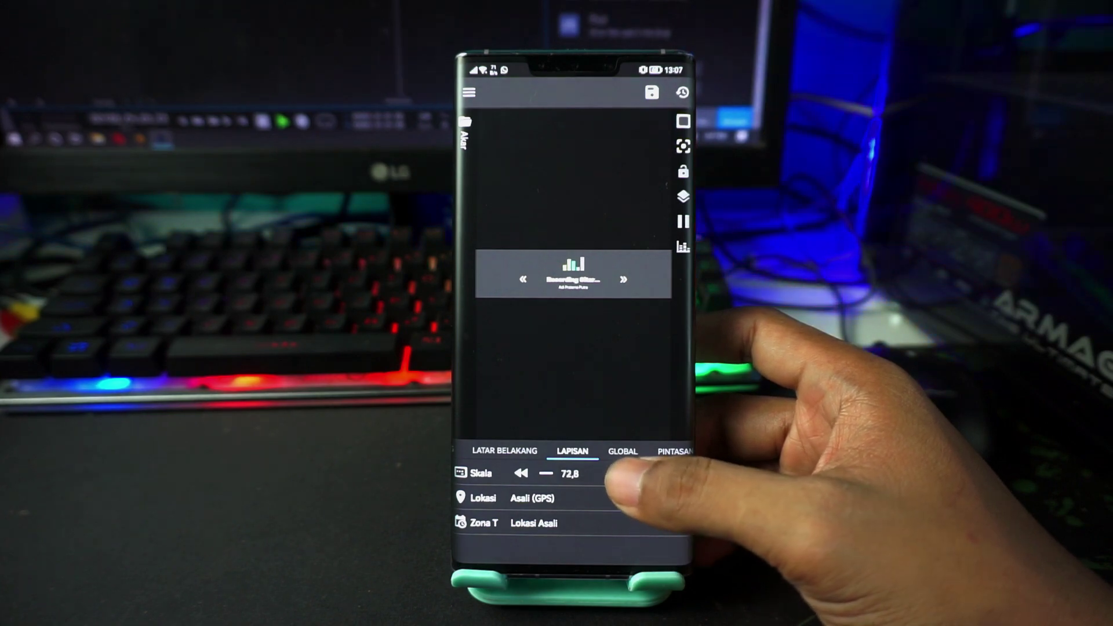
left_click(636, 474)
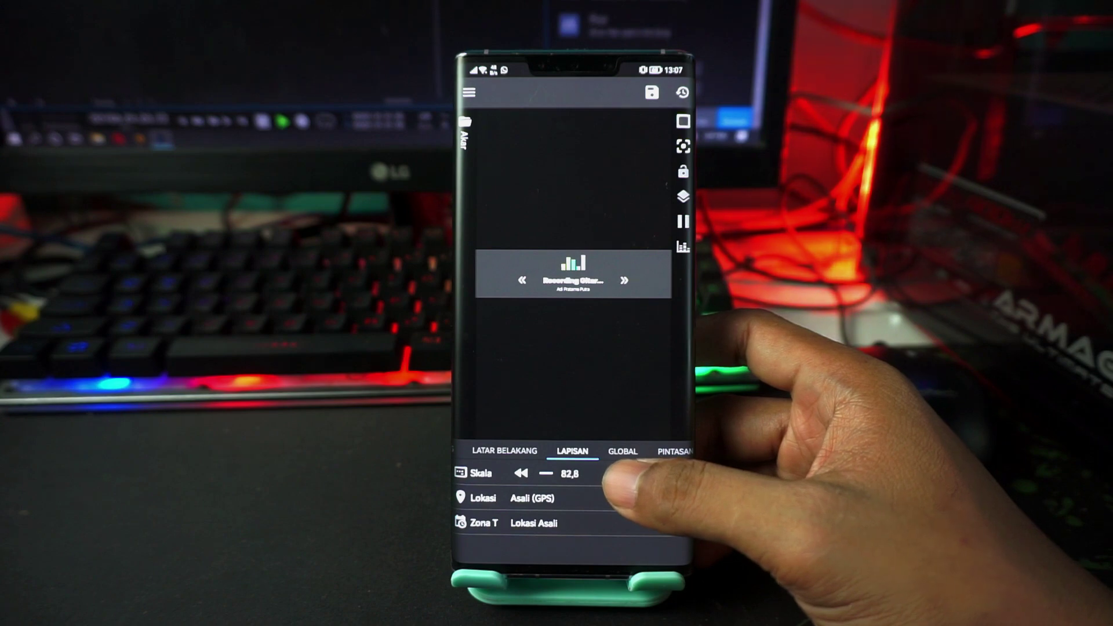
left_click(636, 473)
left_click(635, 474)
left_click(635, 474)
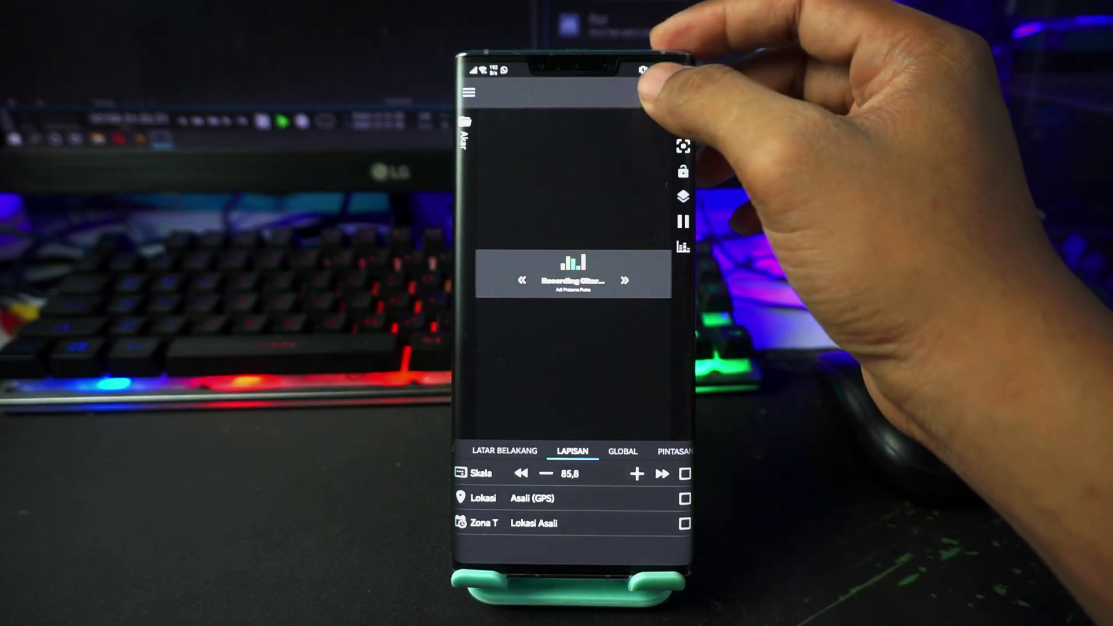
left_click(652, 92)
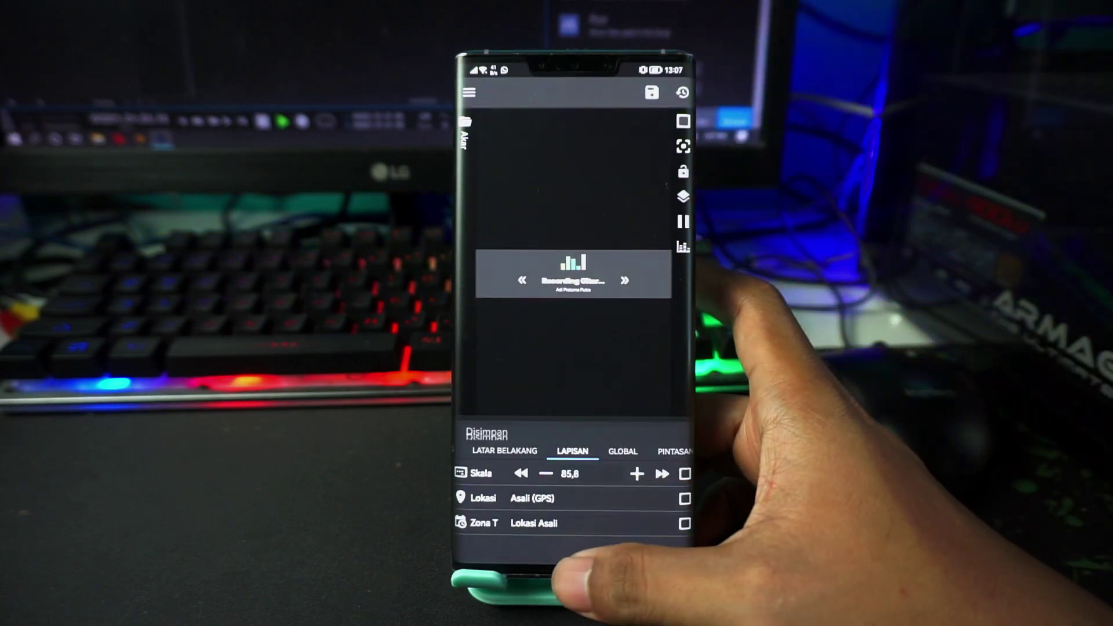
left_click_drag(574, 566, 575, 348)
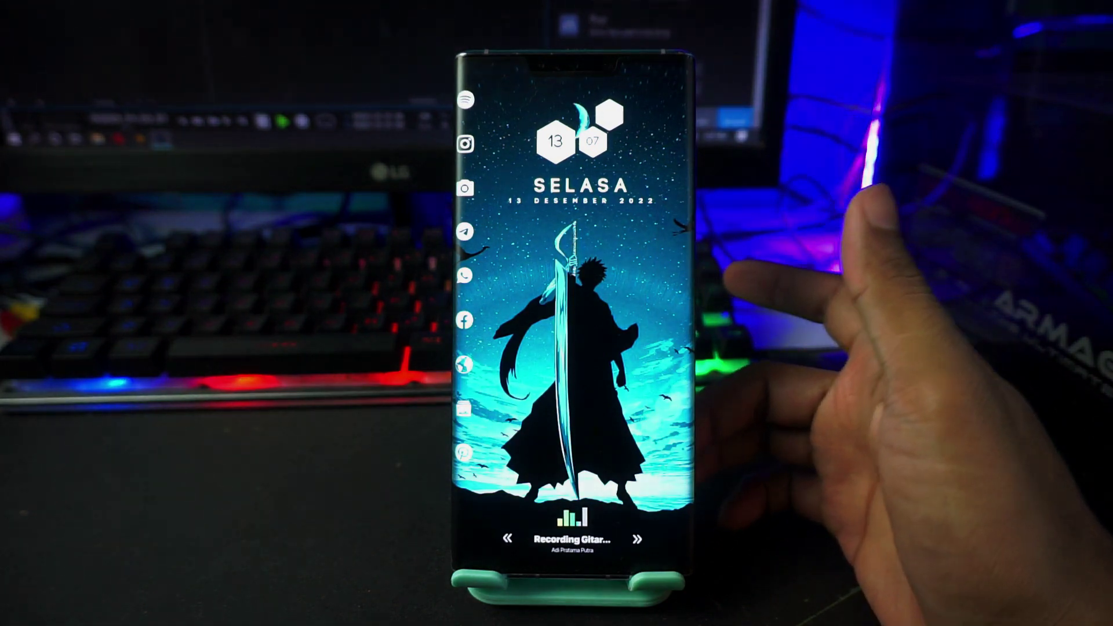